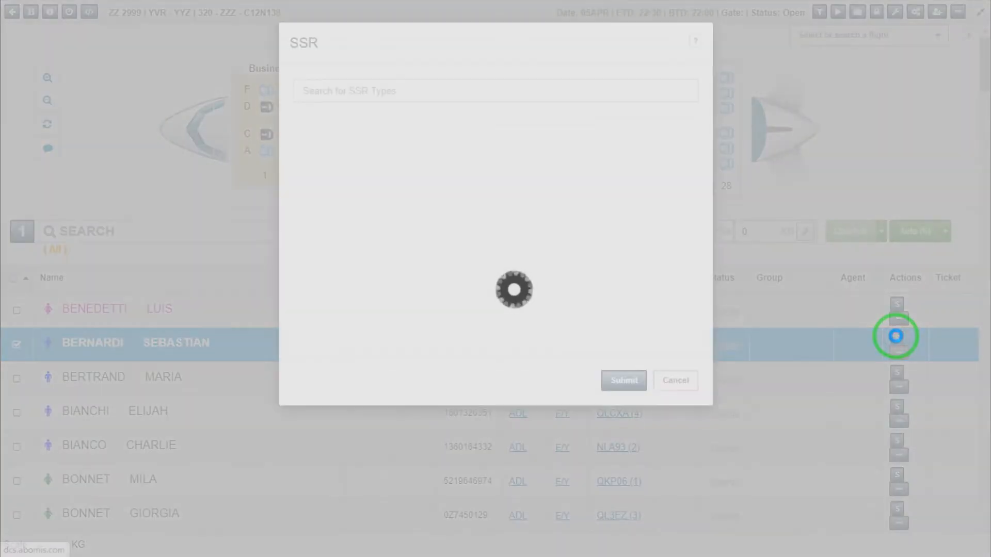
- Add an AVIH special service request to the selected passenger with count 1, weight 6 and type 1, and submit it
left_click(688, 367)
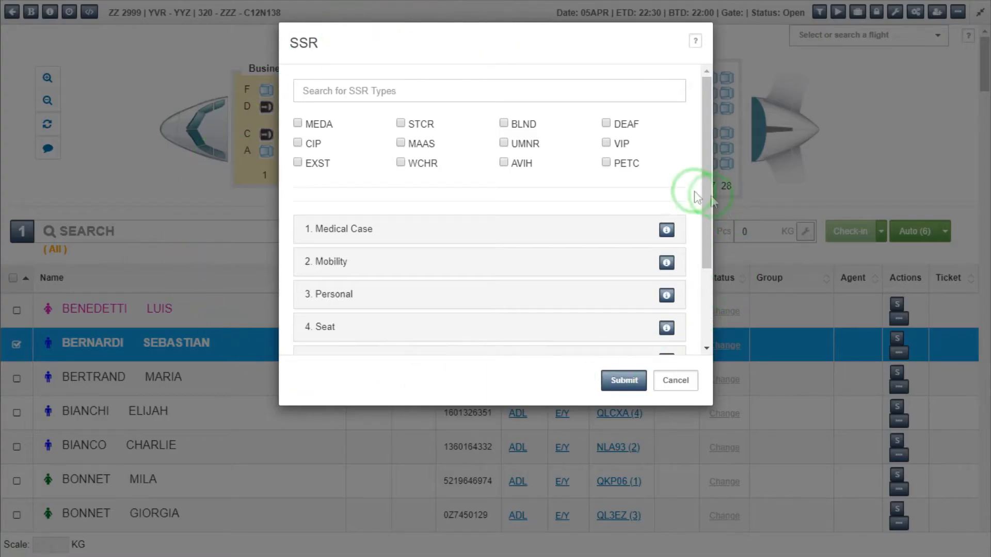
left_click(504, 165)
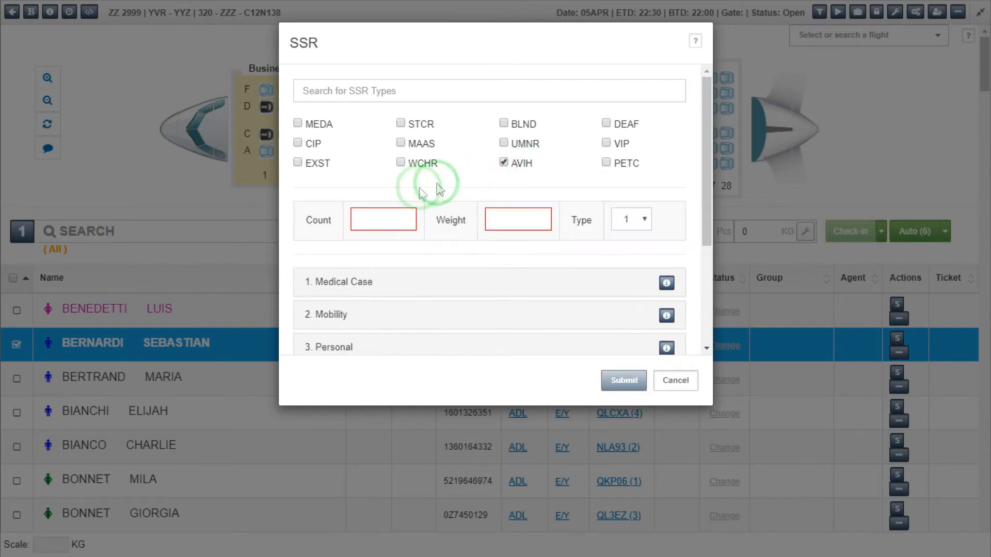
left_click(361, 220)
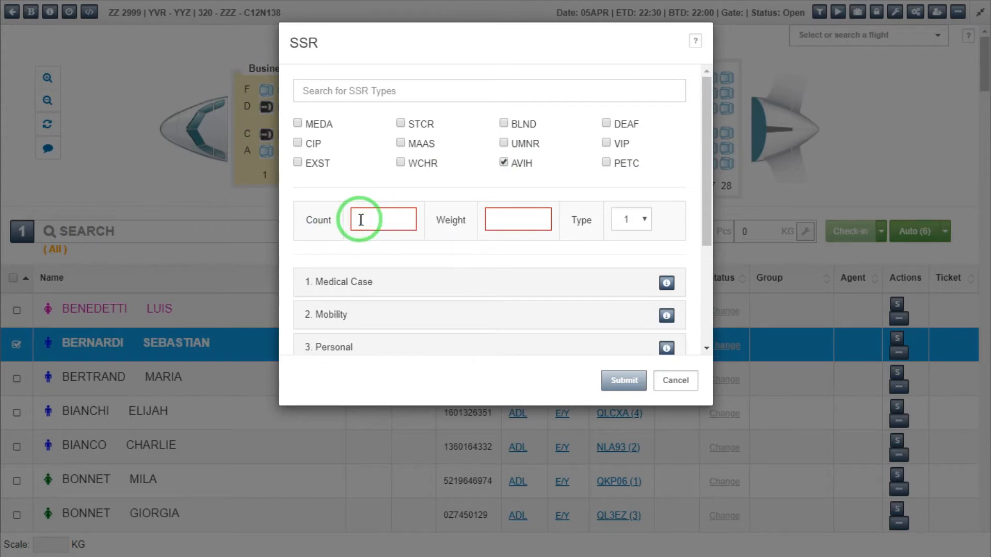
key("Tab")
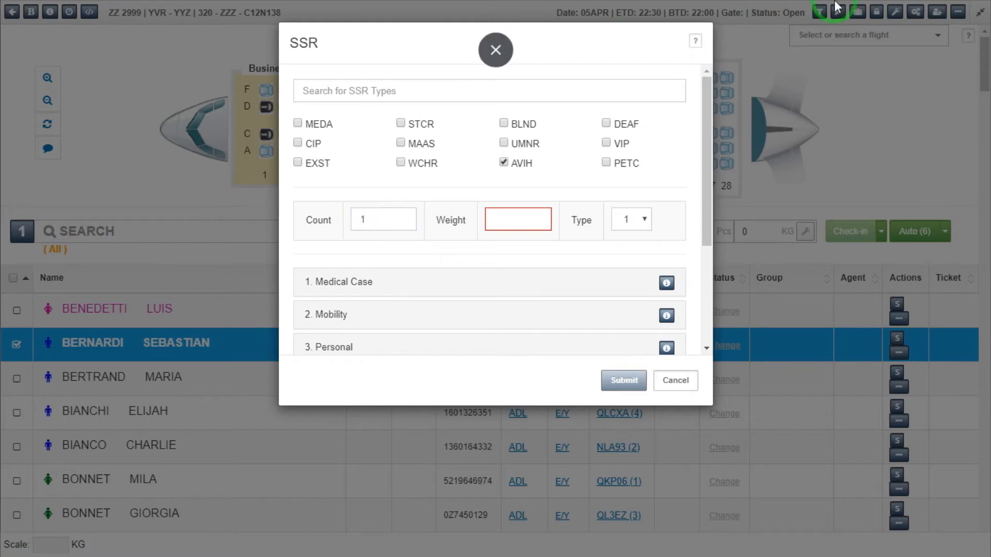
type("6")
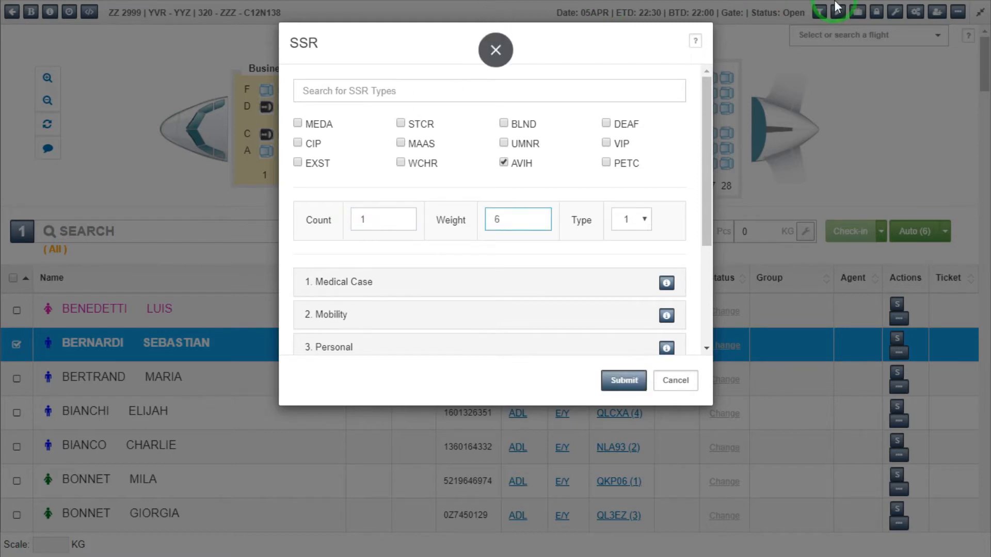
left_click(641, 221)
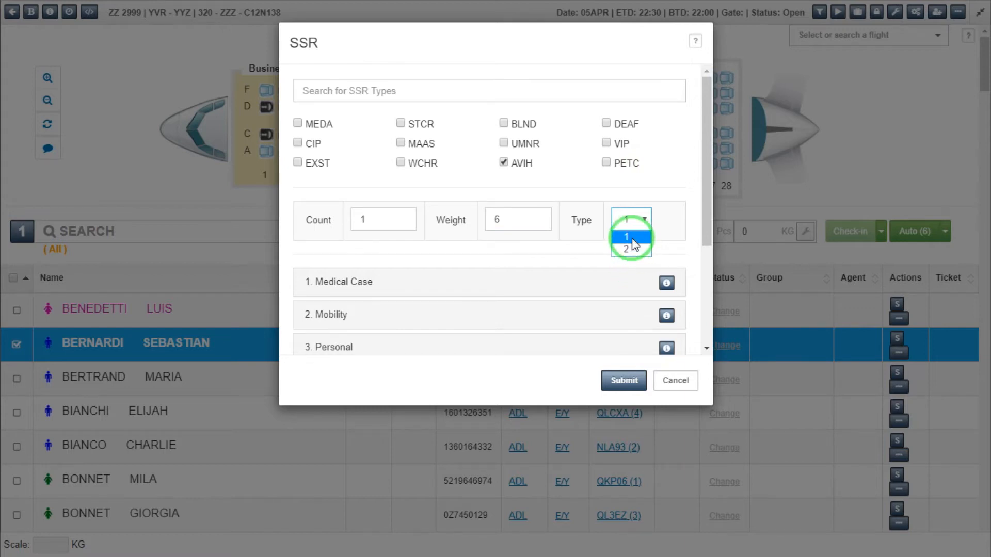
left_click(628, 237)
left_click(604, 386)
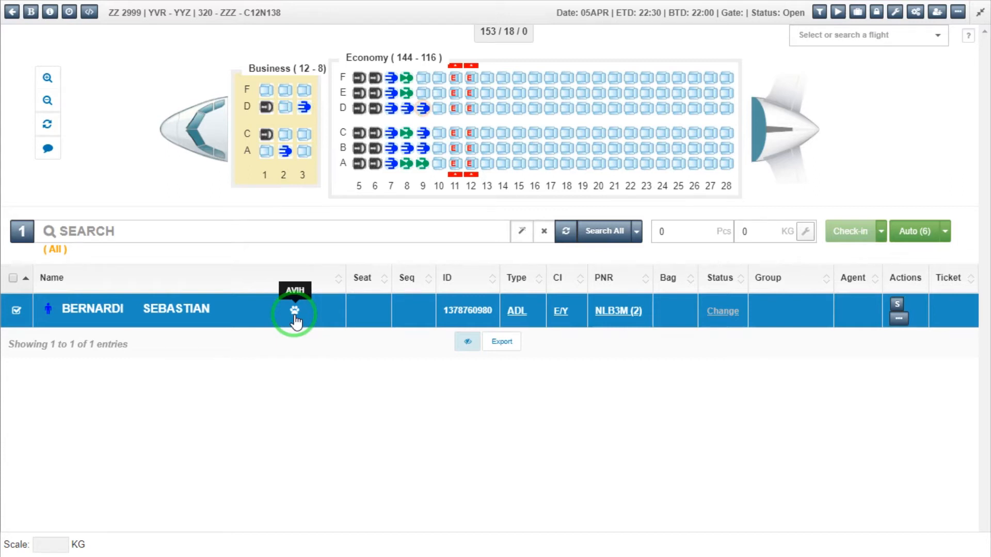
- Assign the passenger economy seat 9E and check them in
left_click(662, 231)
left_click(744, 232)
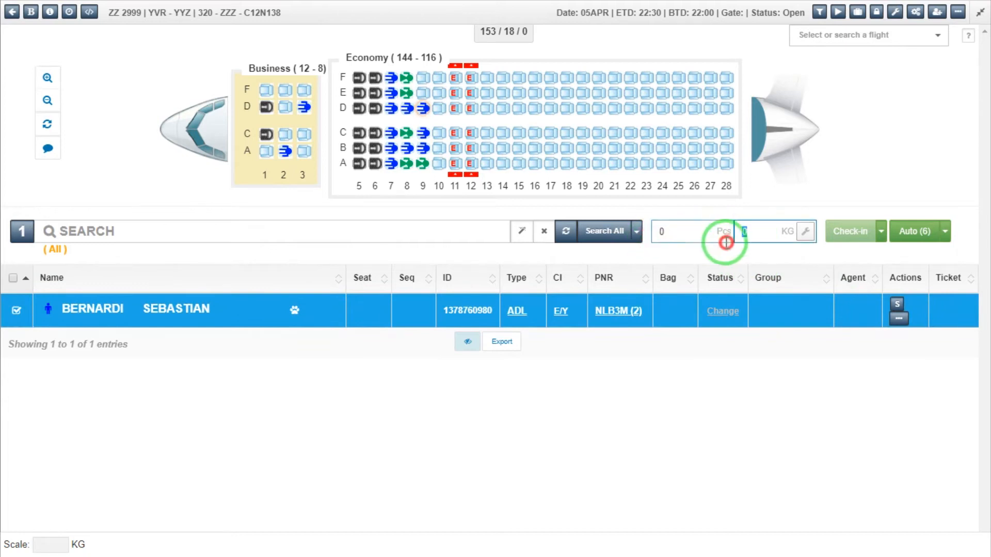
left_click(423, 94)
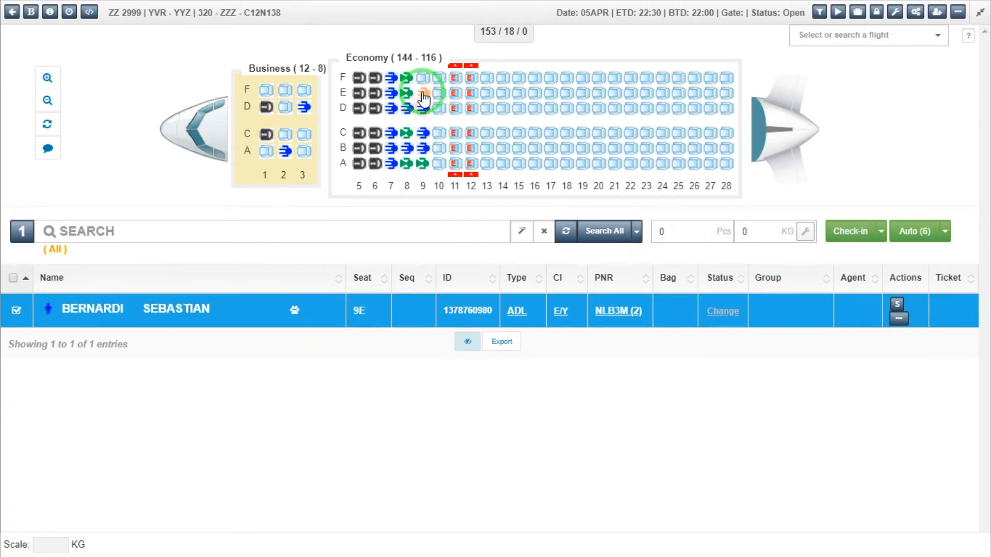
left_click(848, 230)
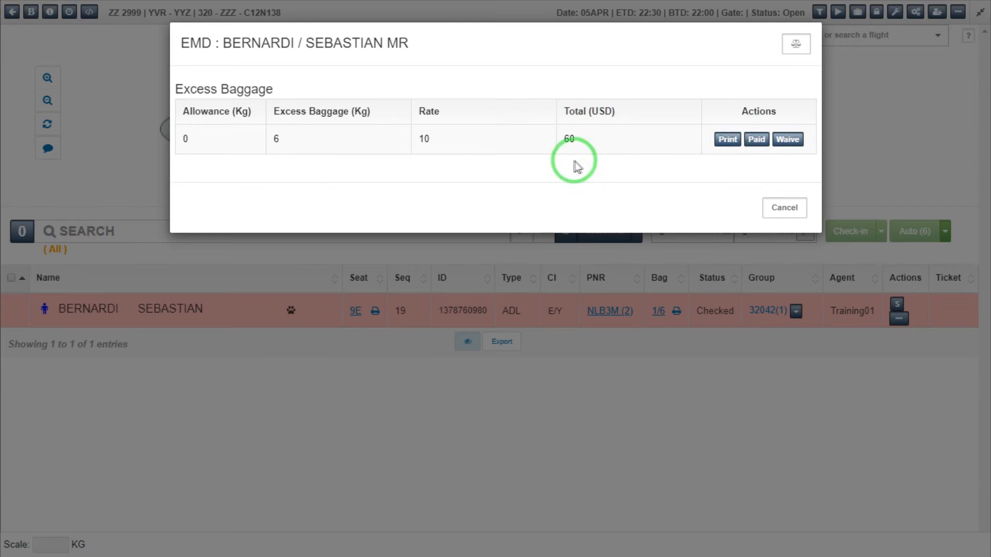
- Waive 1 kg of the passenger's excess baggage charge with the description "test"
left_click(785, 140)
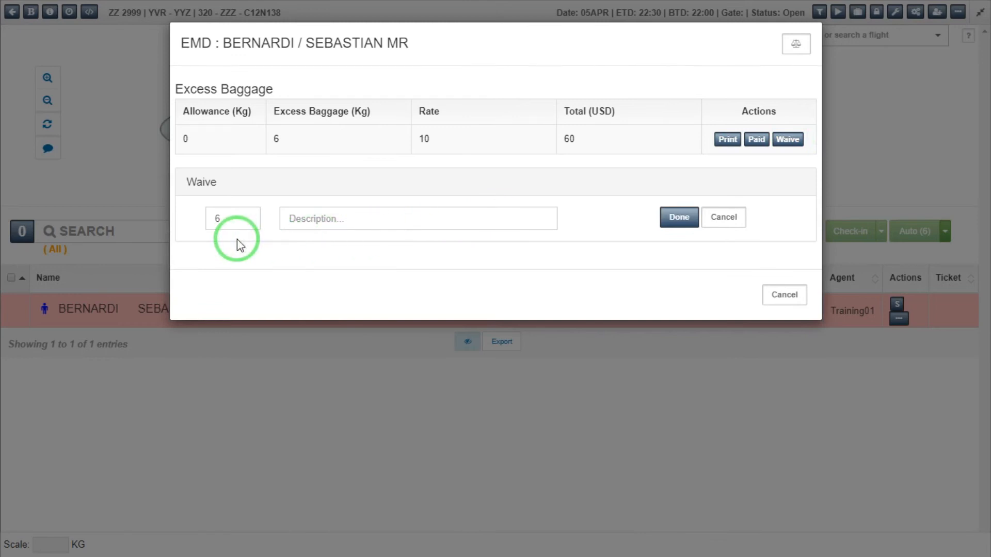
left_click(208, 222)
left_click_drag(209, 222, 177, 227)
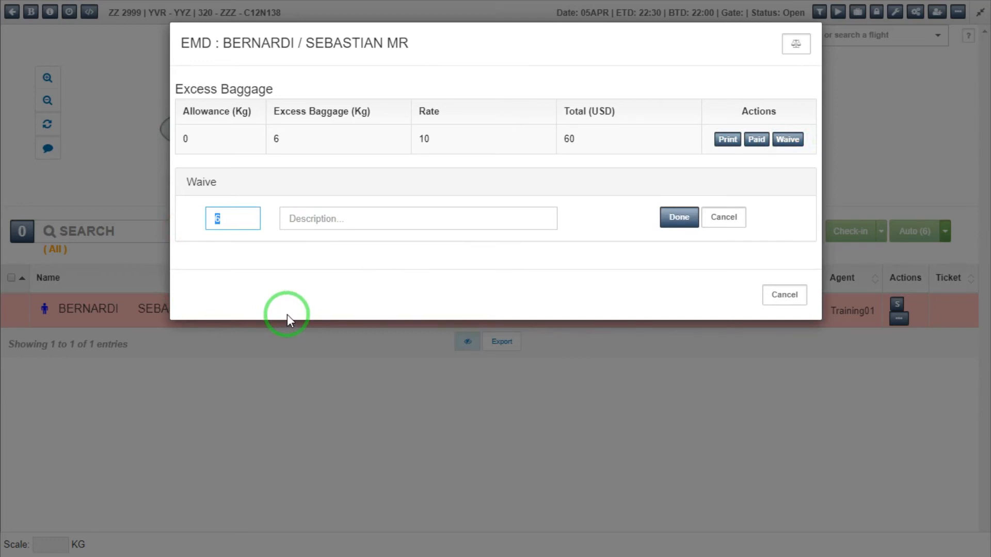
type("1")
key("Tab")
type("test")
left_click(672, 217)
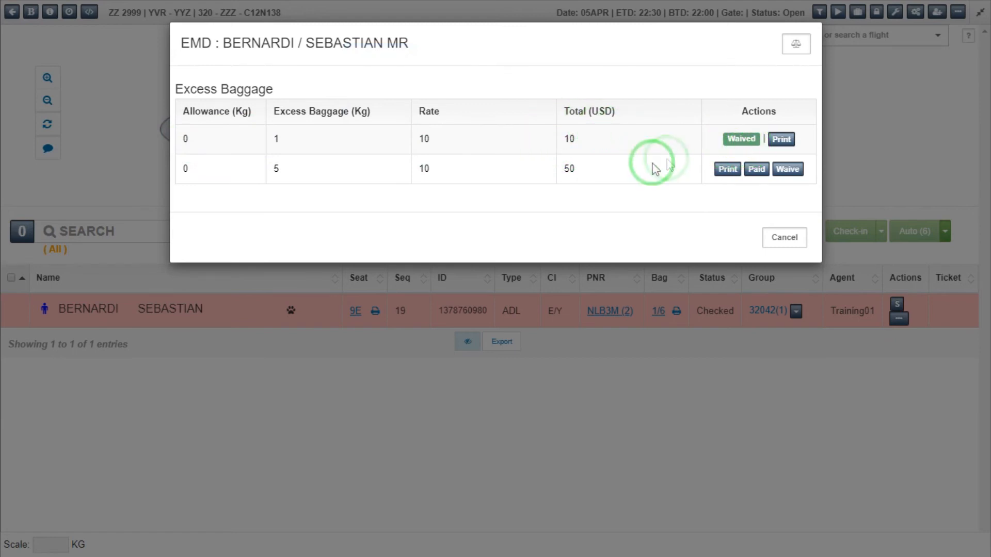
- Print the EMD for the remaining 5 kg of excess baggage and close the EMD window
left_click(725, 174)
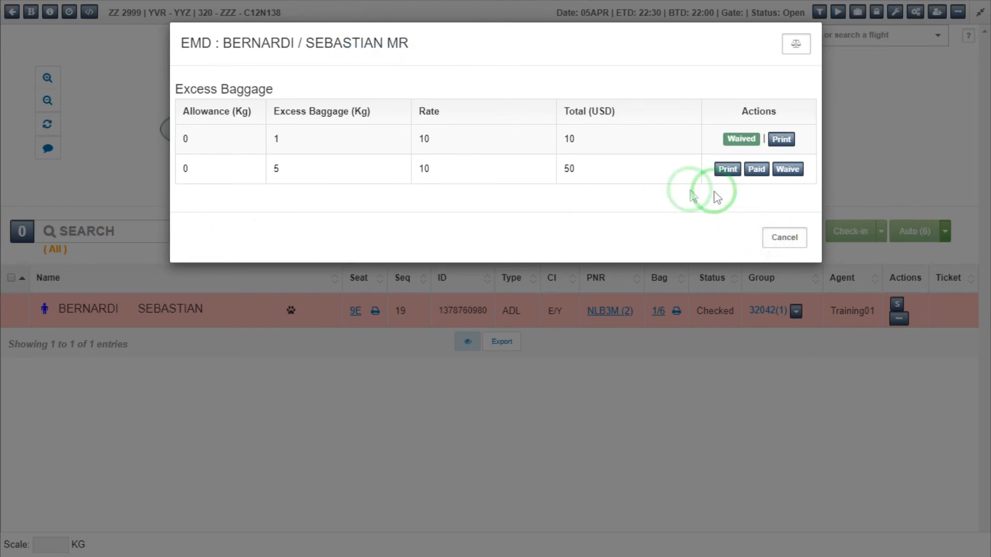
left_click(780, 235)
- Reopen the passenger's EMD and mark the 5 kg excess baggage charge as paid, entering the validation code and the description "test"
left_click(231, 316)
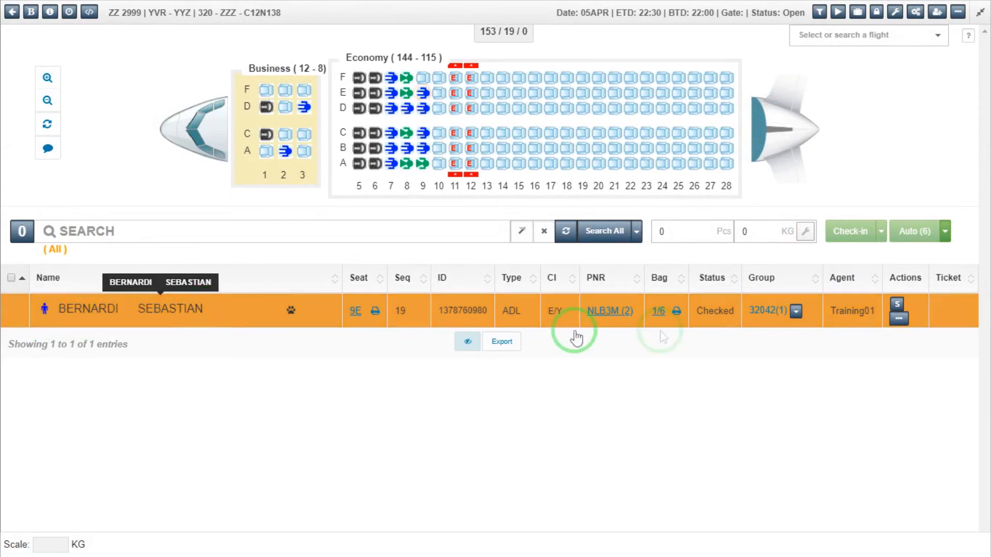
left_click(900, 320)
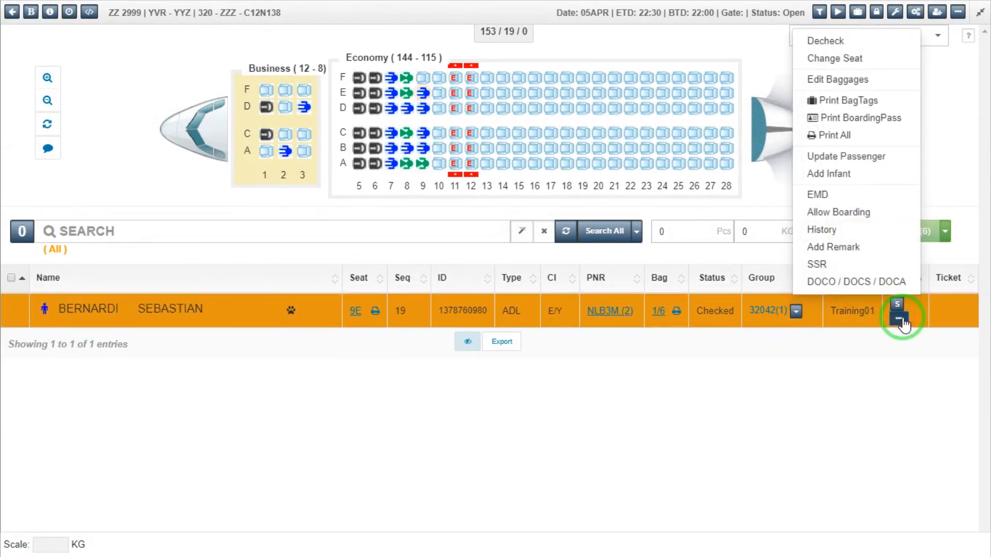
left_click(829, 195)
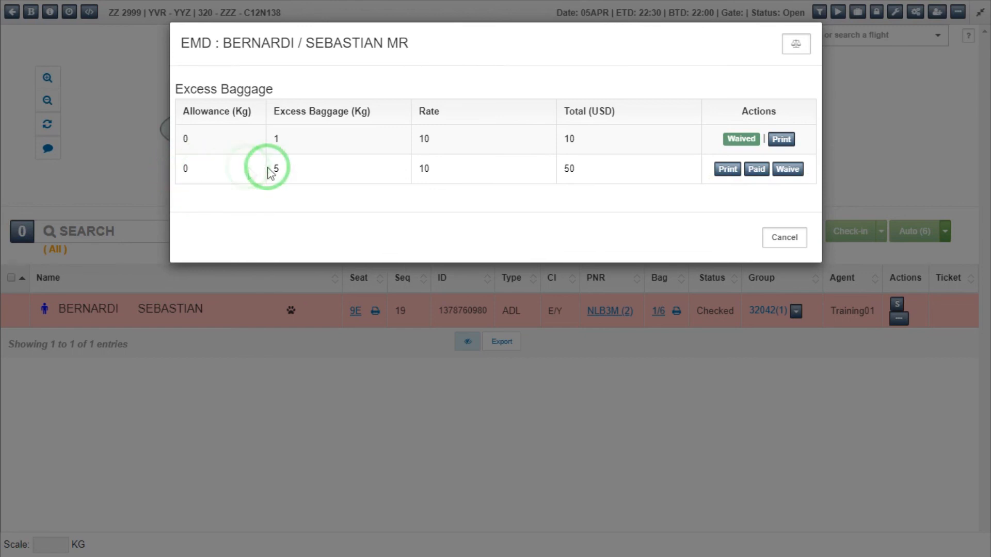
left_click(757, 170)
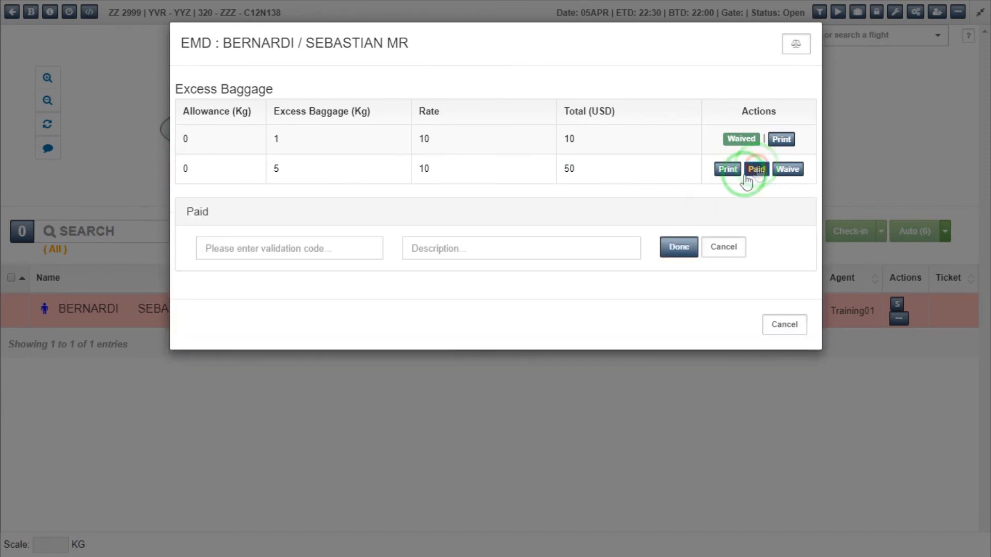
left_click(225, 250)
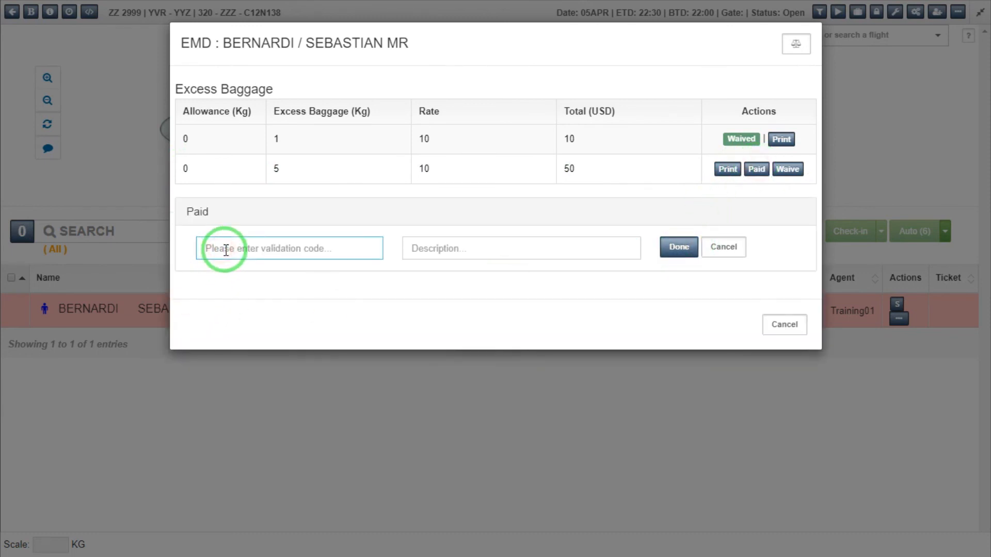
type("50")
key("Tab")
type("test")
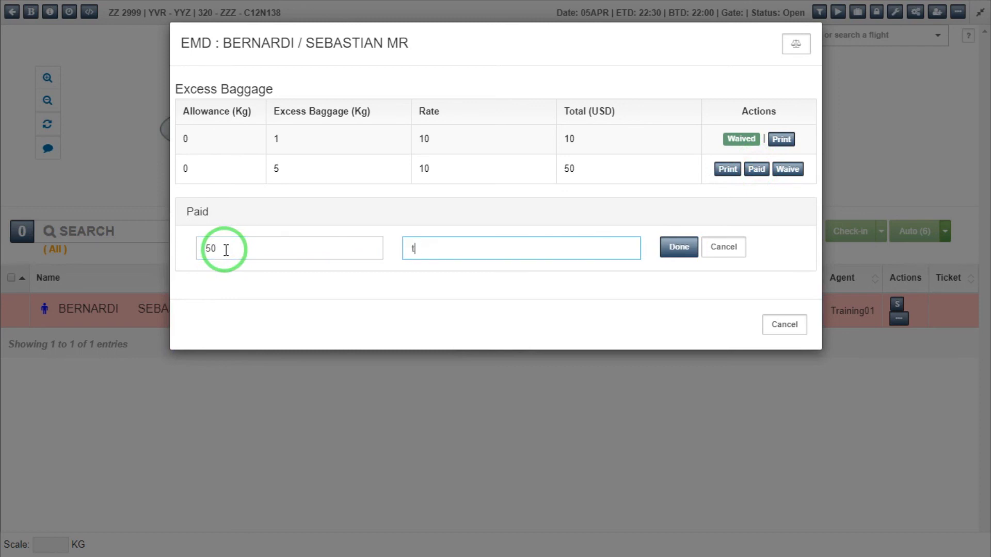
left_click(674, 255)
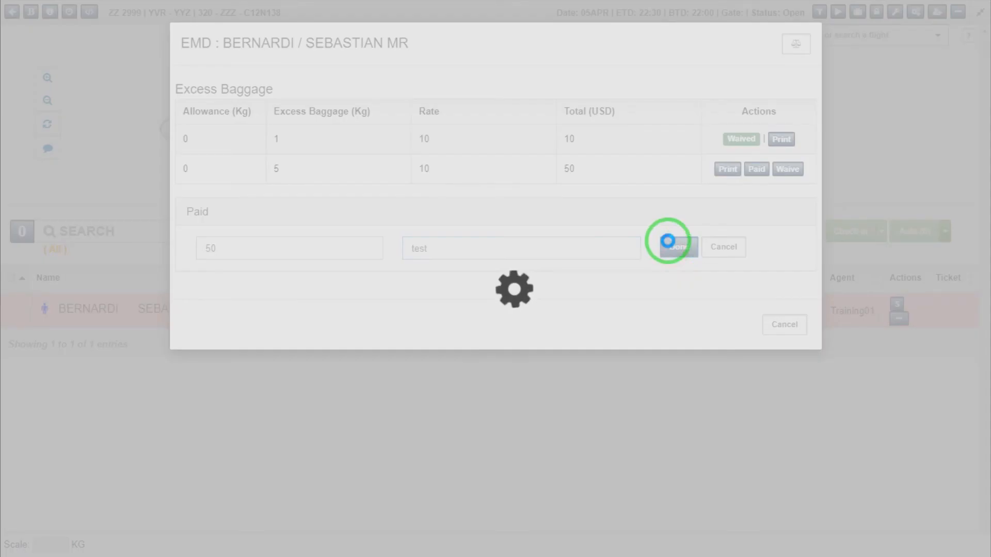